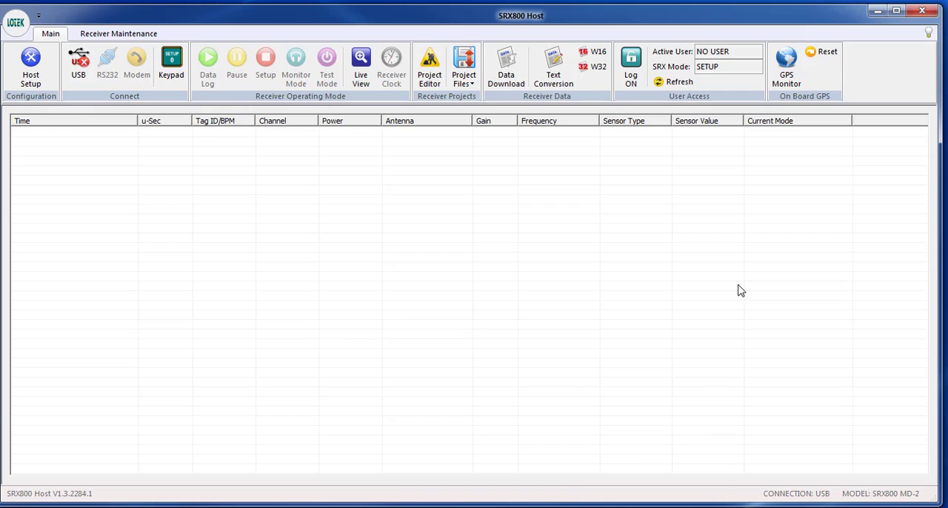
Step: Log on to the receiver and check its stored data and memory in the data download panel
{"action": "left_click", "coordinate": [635, 60]}
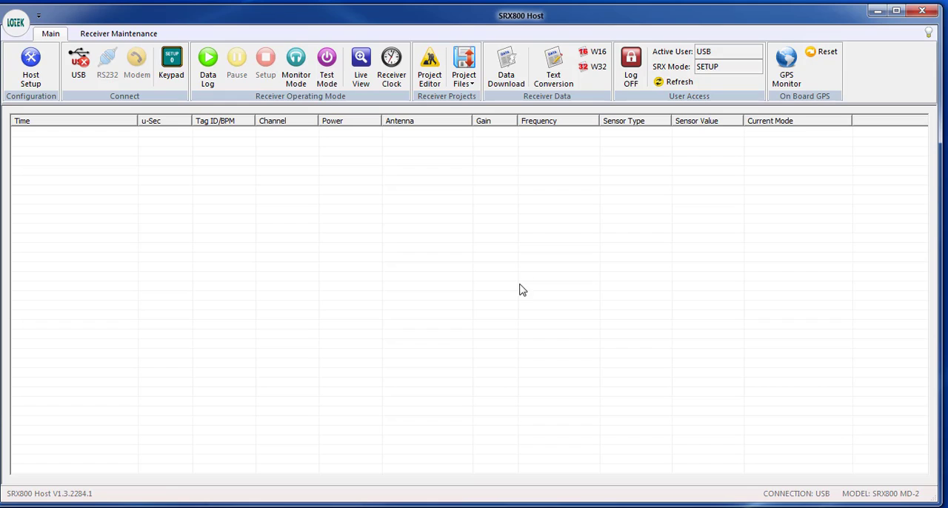
{"action": "left_click", "coordinate": [508, 71]}
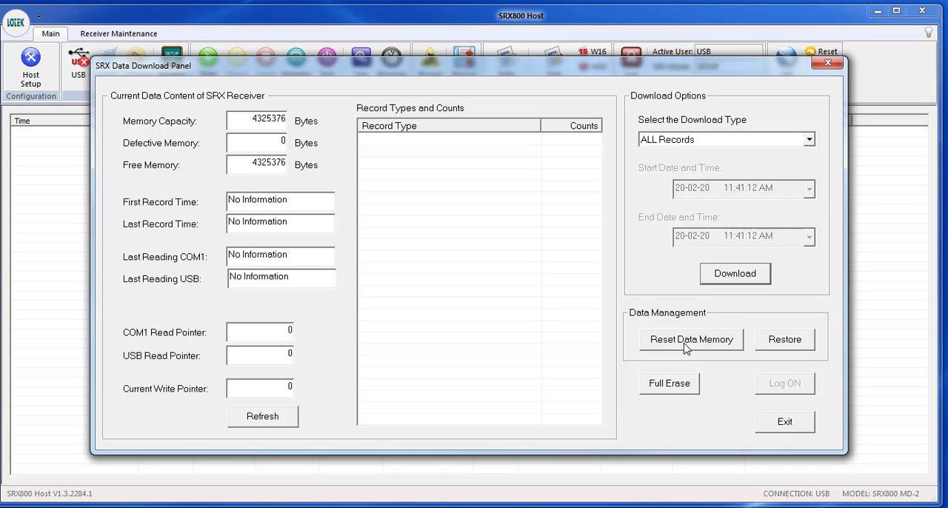
{"action": "left_click", "coordinate": [787, 423]}
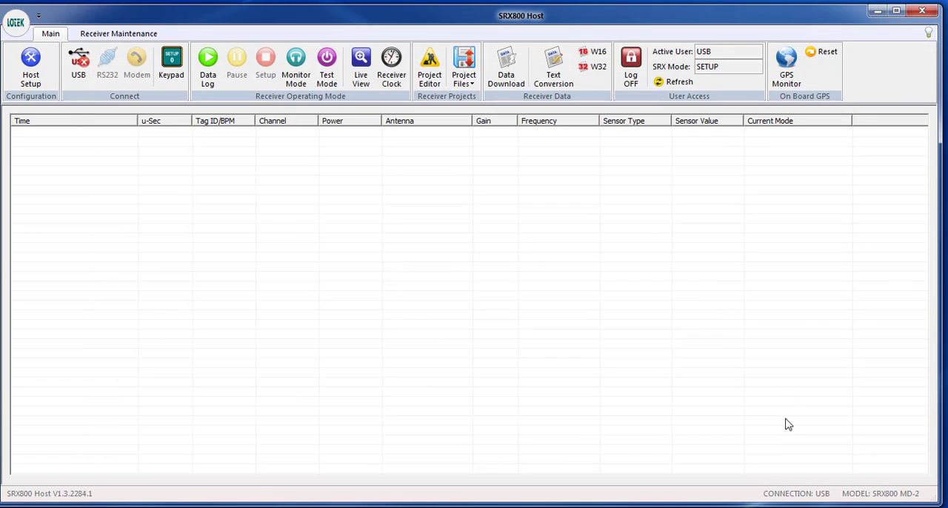
Step: Open the project configuration live from the receiver and review its frequency, antenna and filter settings
{"action": "left_click", "coordinate": [429, 68]}
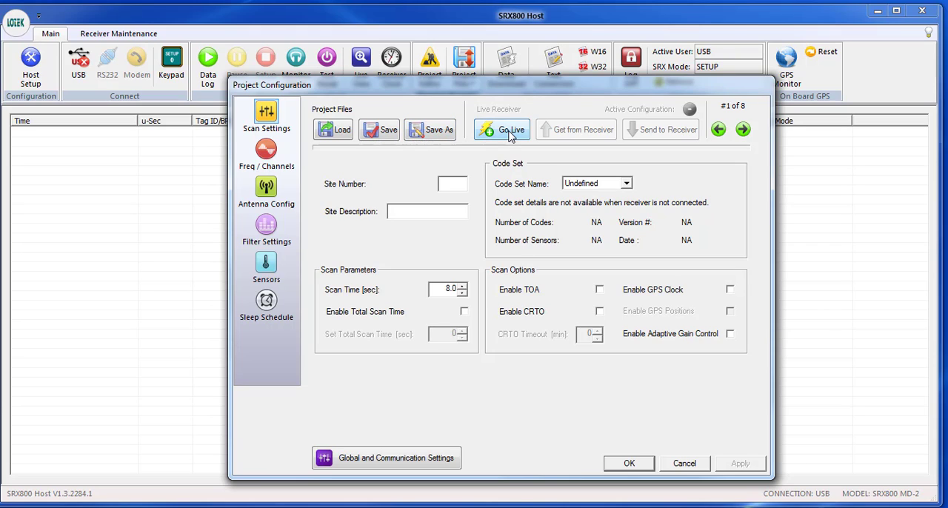
{"action": "left_click", "coordinate": [509, 133]}
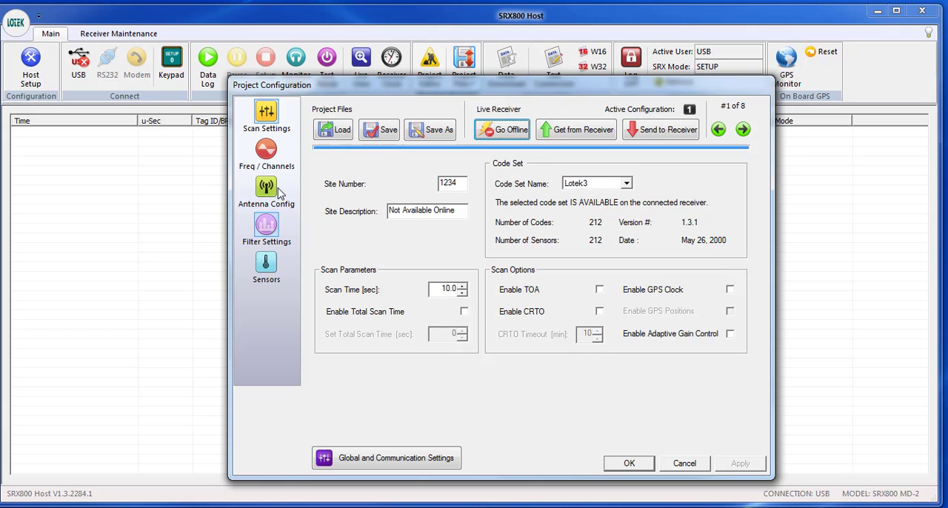
{"action": "left_click", "coordinate": [272, 152]}
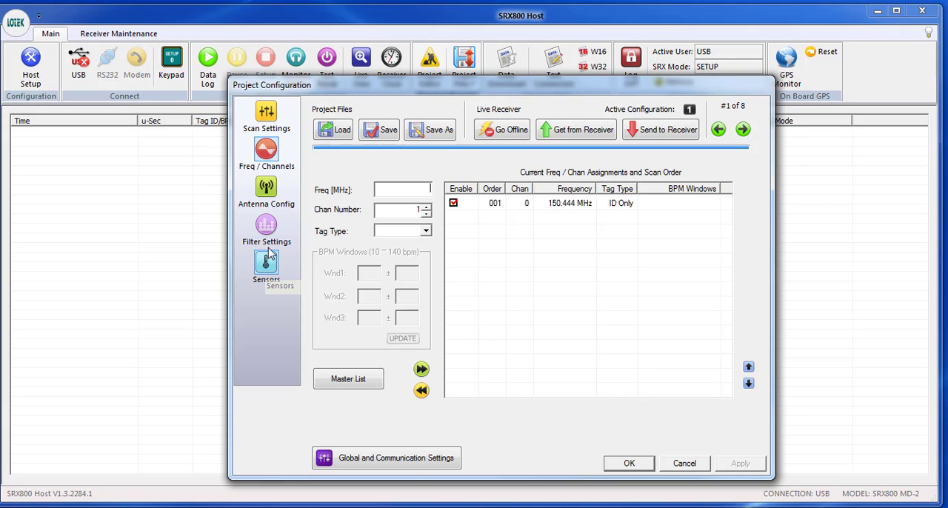
{"action": "left_click", "coordinate": [269, 192]}
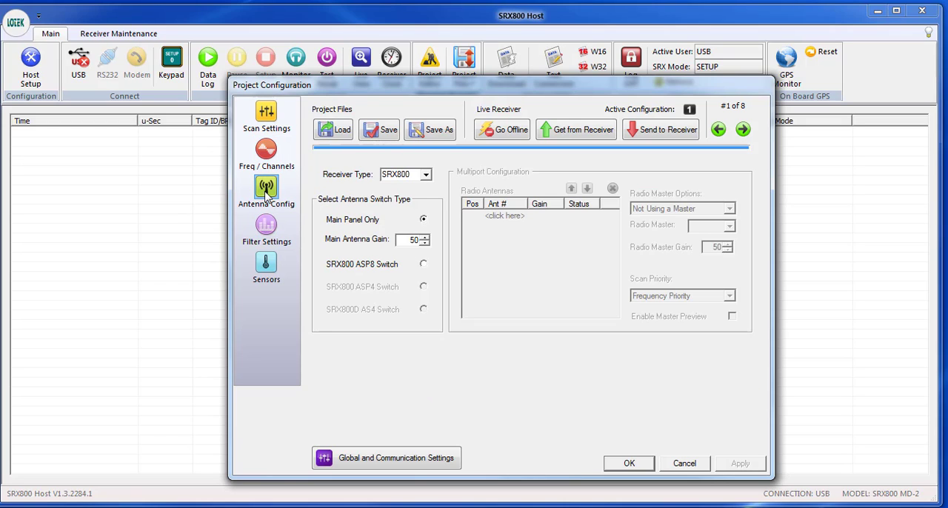
{"action": "left_click", "coordinate": [267, 230]}
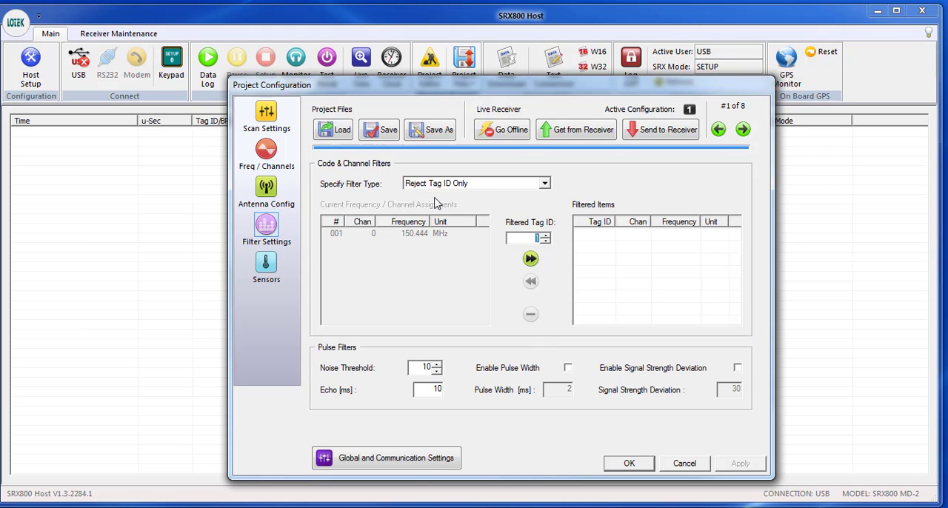
Step: Set the code and channel filter type to Reject Tag ID Only and add tag ID 1 to the filtered items
{"action": "left_click", "coordinate": [544, 189]}
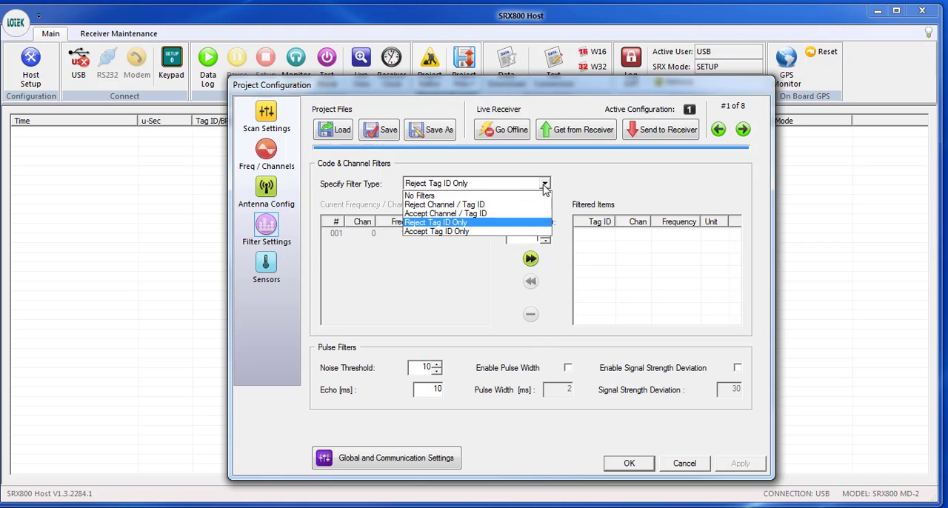
{"action": "left_click", "coordinate": [451, 196]}
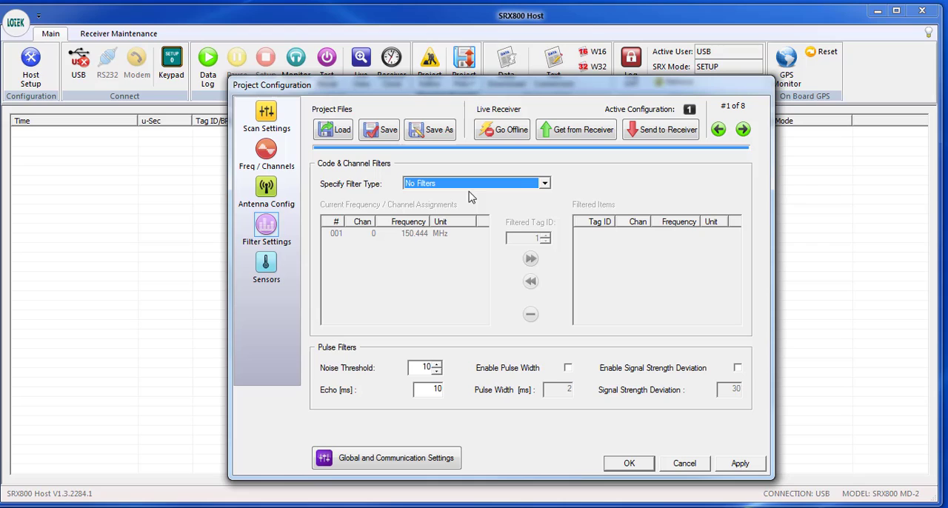
{"action": "left_click", "coordinate": [544, 184]}
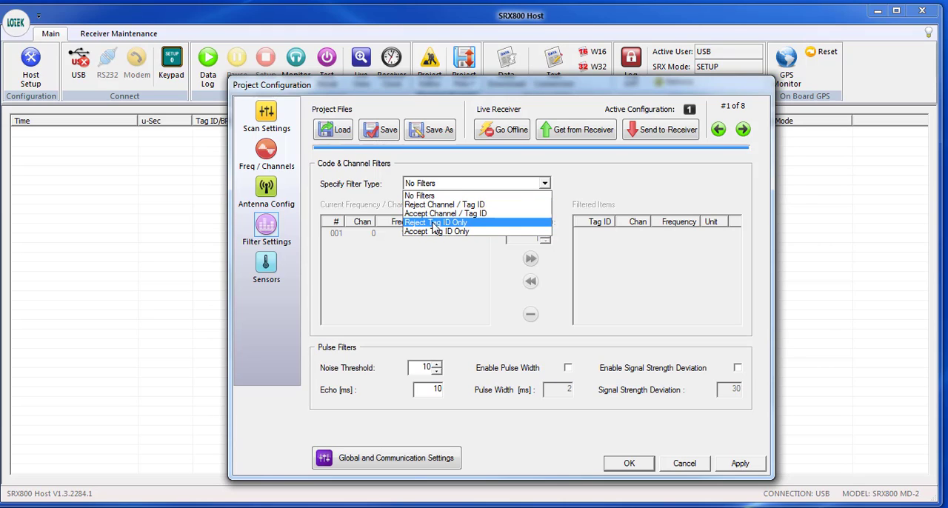
{"action": "left_click", "coordinate": [433, 224]}
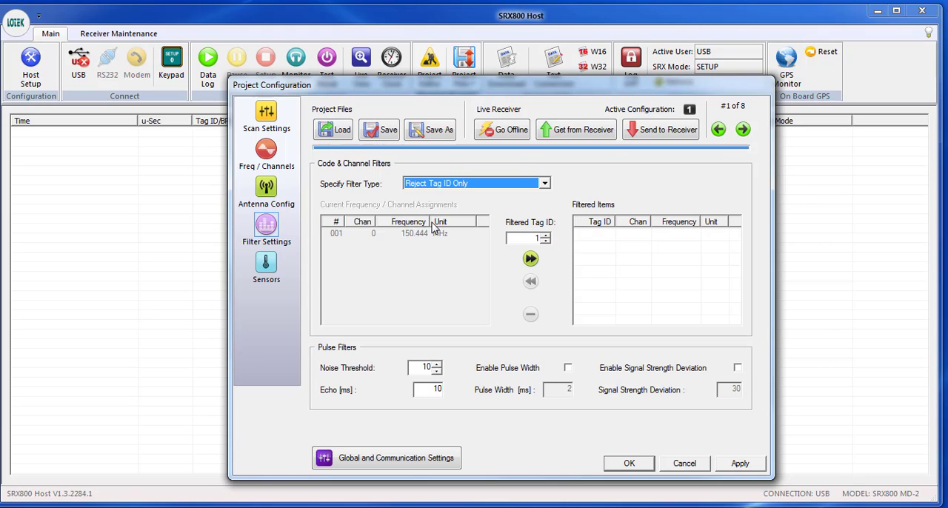
{"action": "left_click", "coordinate": [529, 264]}
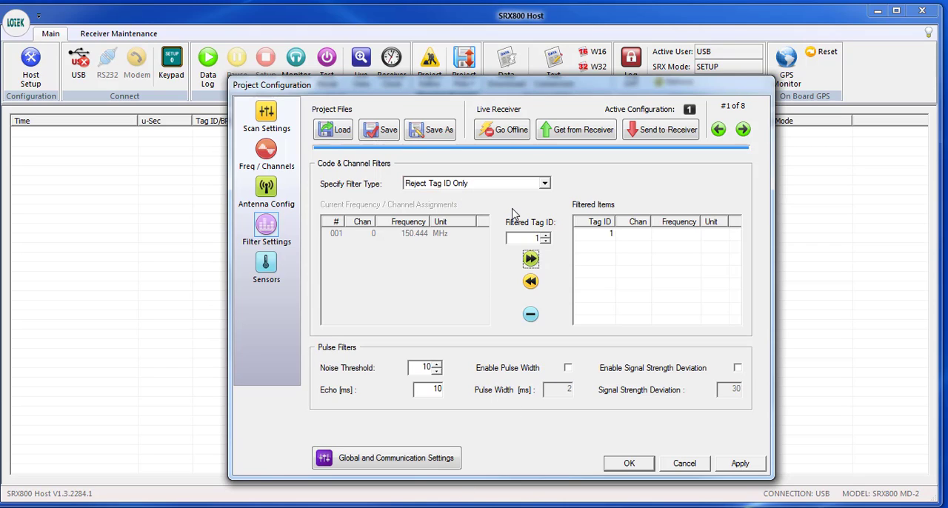
Step: Apply and send the tag filter configuration to the receiver, closing the editor without saving the changes to a file
{"action": "left_click", "coordinate": [739, 463]}
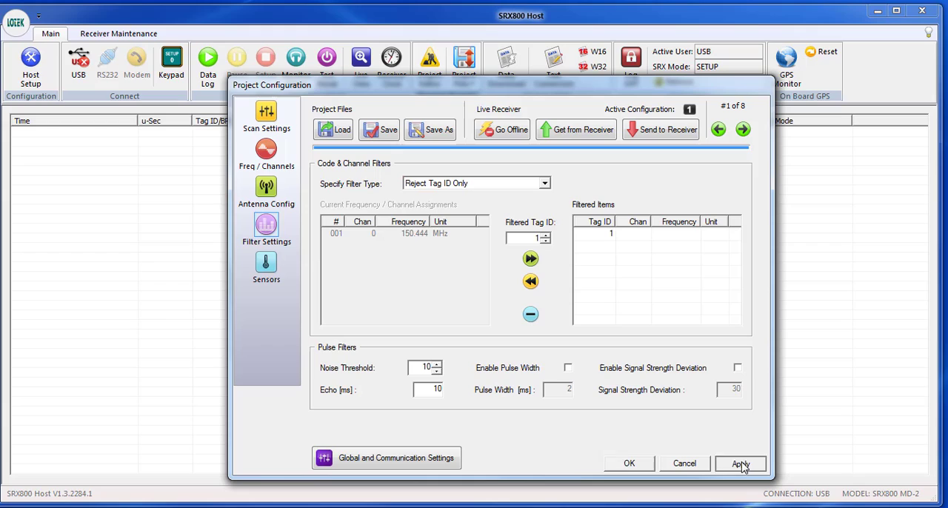
{"action": "left_click", "coordinate": [664, 131]}
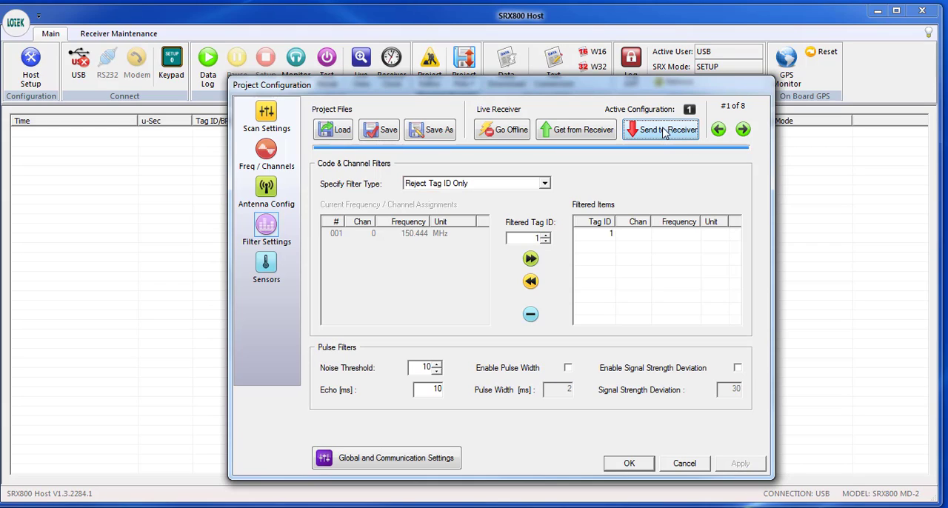
{"action": "left_click", "coordinate": [628, 464]}
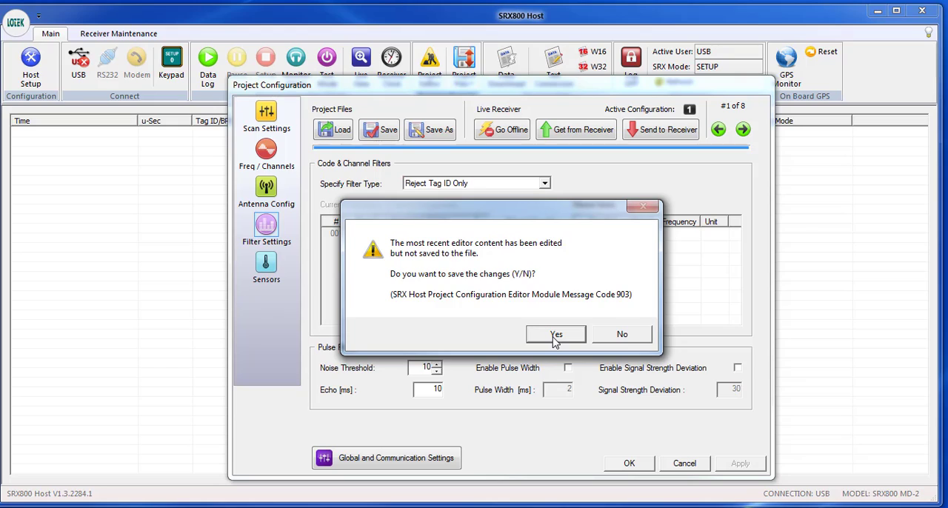
{"action": "left_click", "coordinate": [623, 337]}
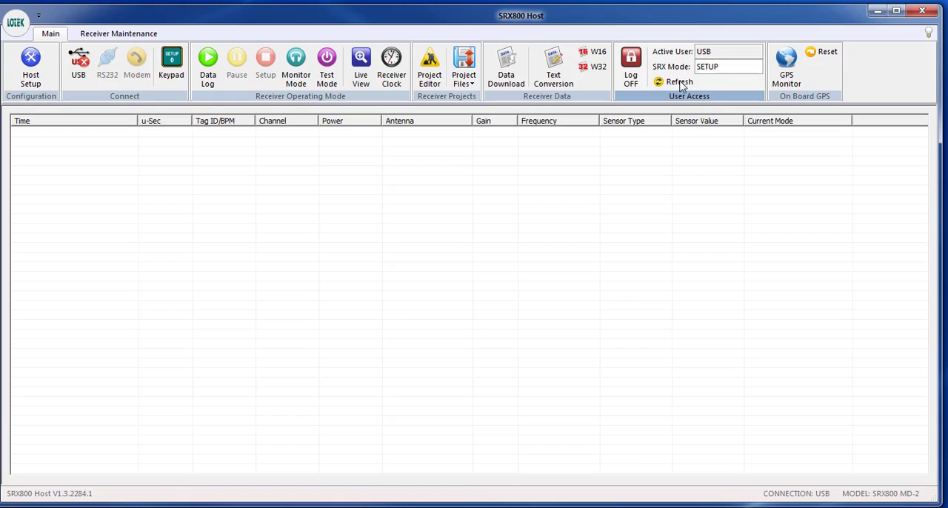
Step: Restart the receiver's user session and USB connection, and recheck its memory in the data download panel
{"action": "left_click", "coordinate": [637, 69]}
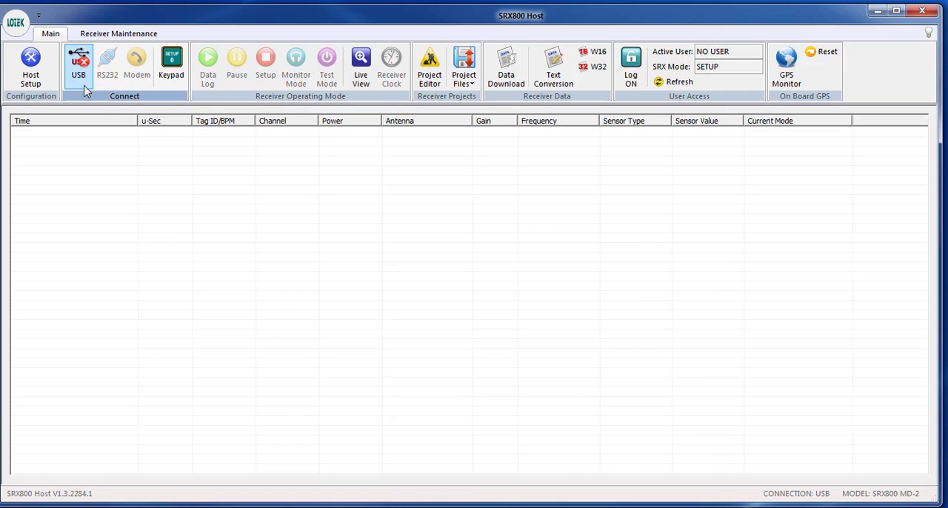
{"action": "left_click", "coordinate": [77, 63]}
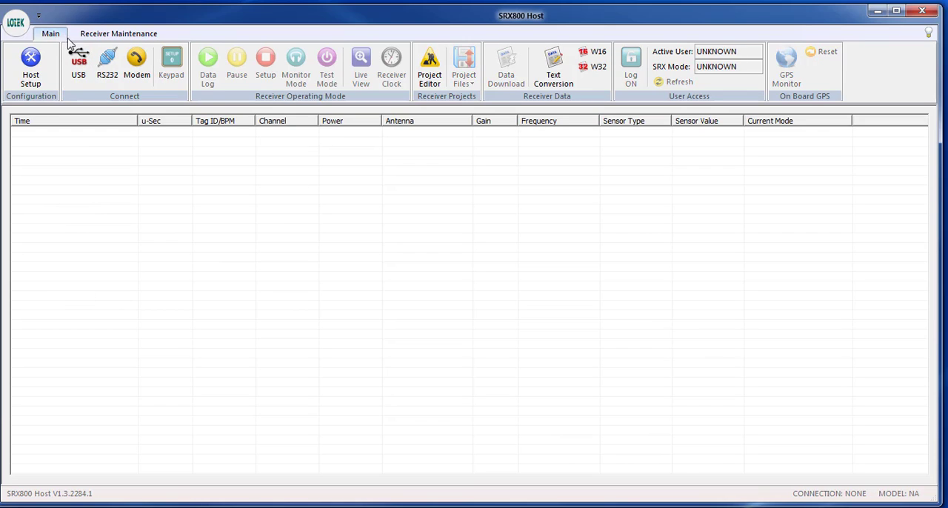
{"action": "left_click", "coordinate": [78, 63]}
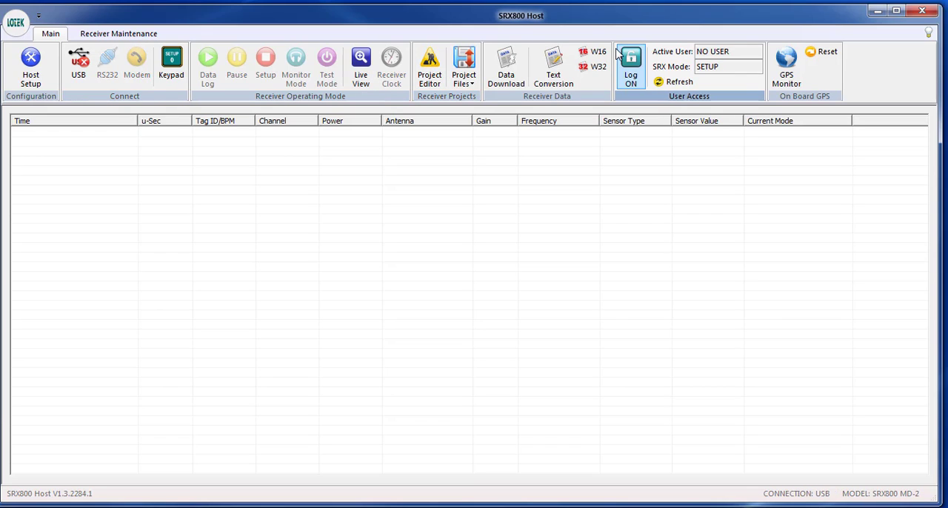
{"action": "left_click", "coordinate": [630, 66]}
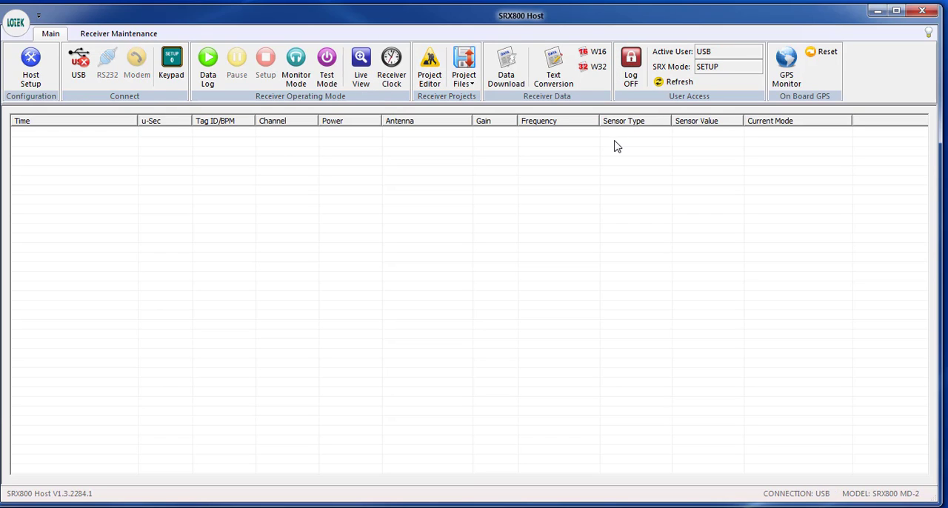
{"action": "left_click", "coordinate": [503, 77]}
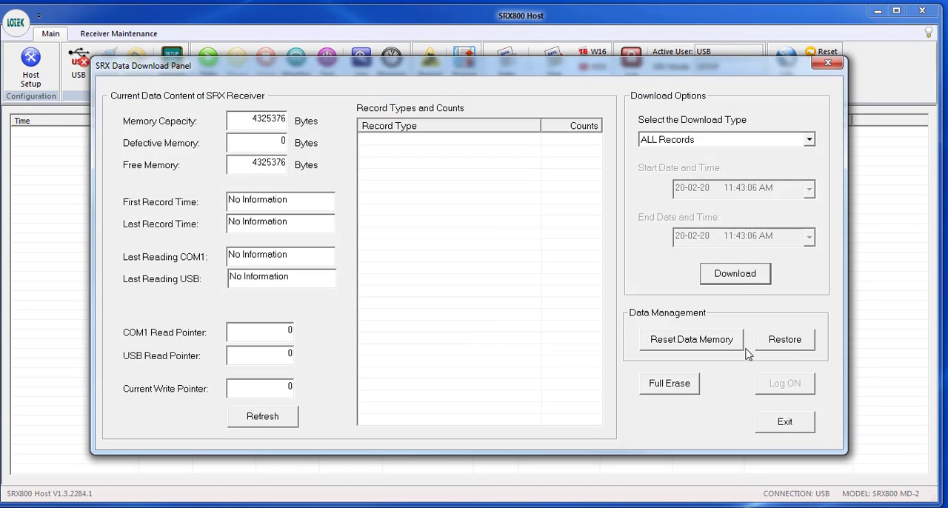
{"action": "left_click", "coordinate": [784, 428]}
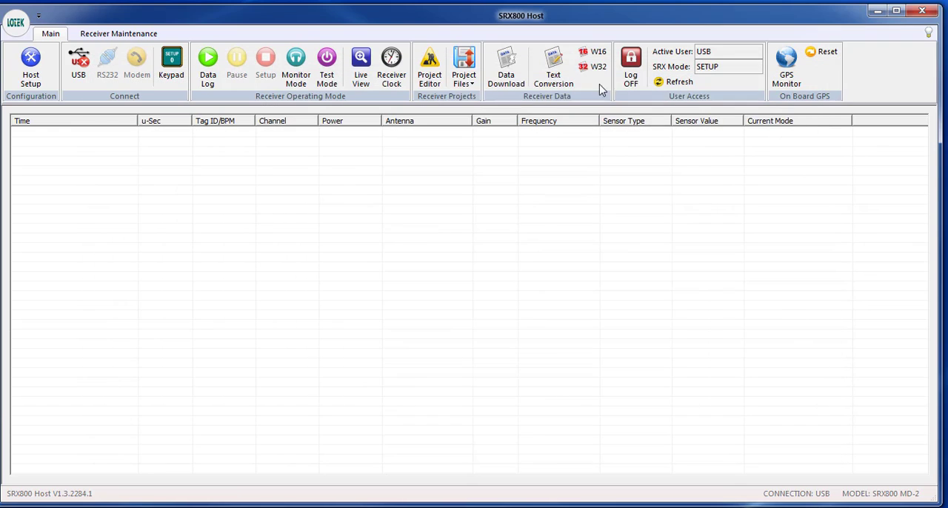
Step: Clear all filtered tag IDs in the live project configuration and send the change to the receiver
{"action": "left_click", "coordinate": [428, 68]}
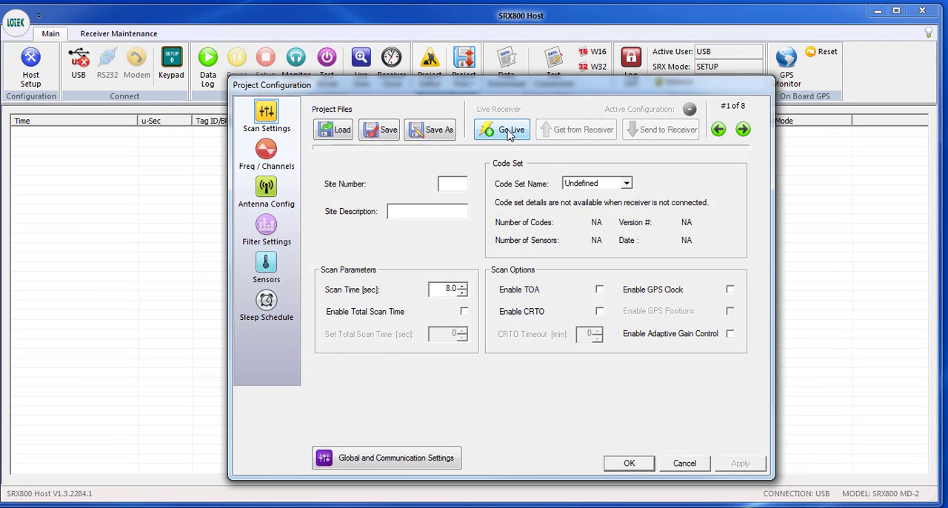
{"action": "left_click", "coordinate": [508, 133]}
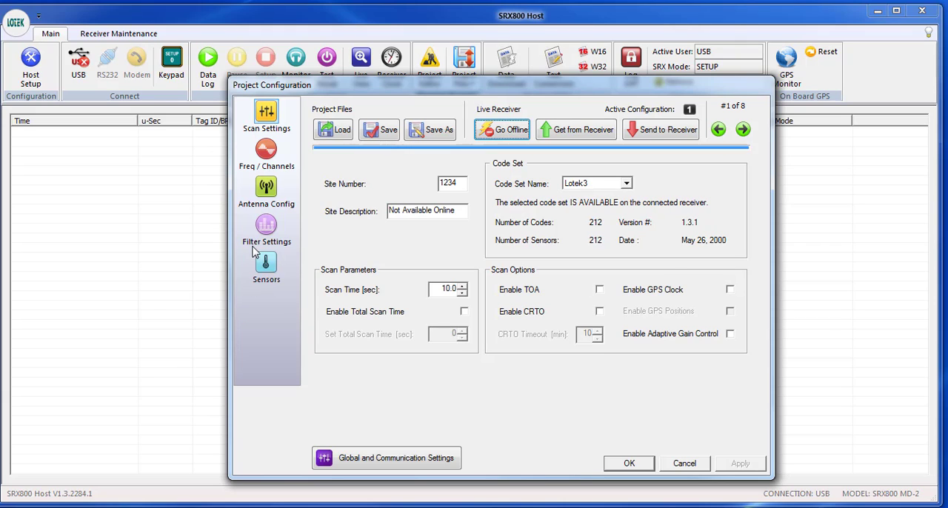
{"action": "left_click", "coordinate": [266, 226]}
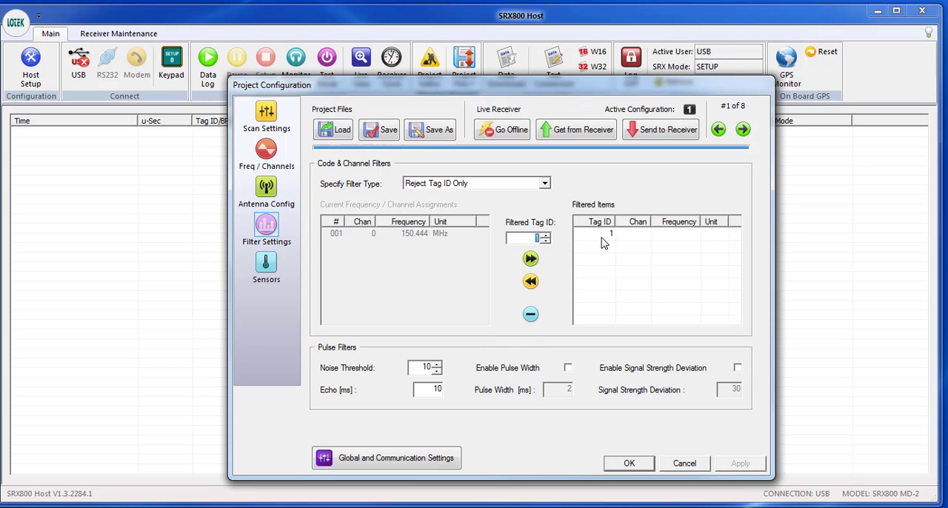
{"action": "left_click", "coordinate": [531, 315]}
{"action": "left_click", "coordinate": [741, 464]}
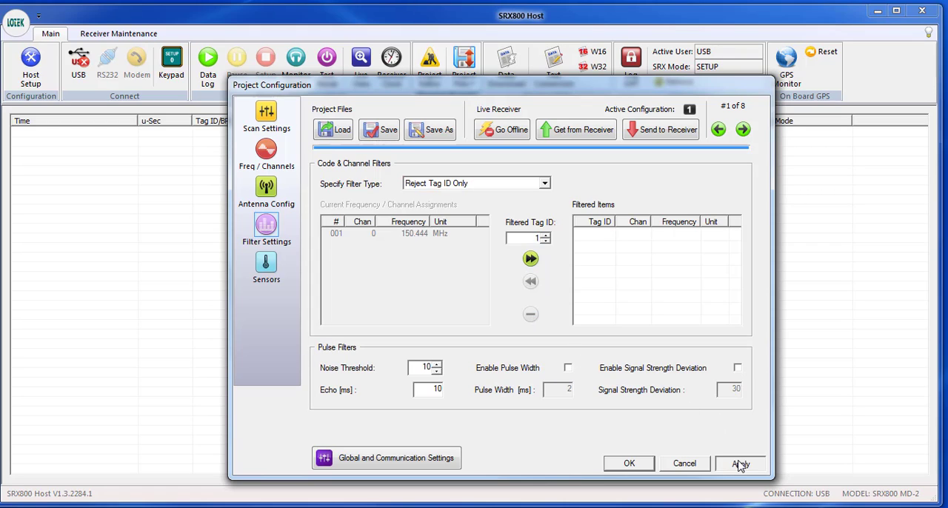
{"action": "left_click", "coordinate": [656, 130]}
Step: Try adding tag ID 200 to the filtered items and removing it, first as a single entry, then by clearing the whole list
{"action": "left_click", "coordinate": [530, 259]}
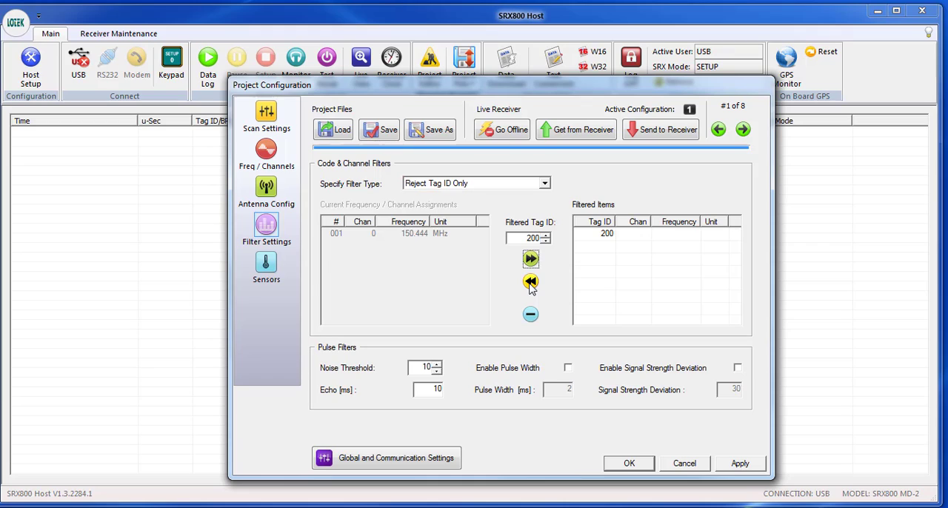
{"action": "left_click", "coordinate": [530, 284]}
{"action": "left_click", "coordinate": [644, 235]}
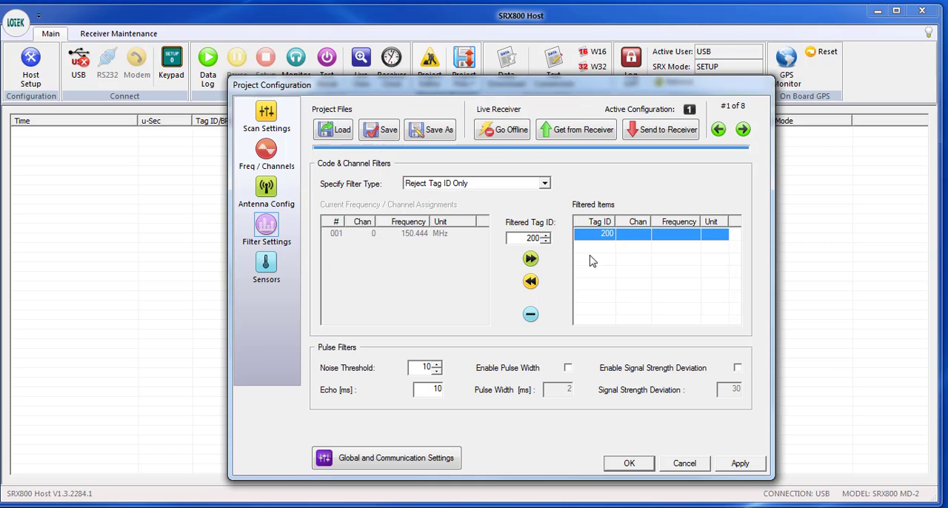
{"action": "left_click", "coordinate": [532, 285]}
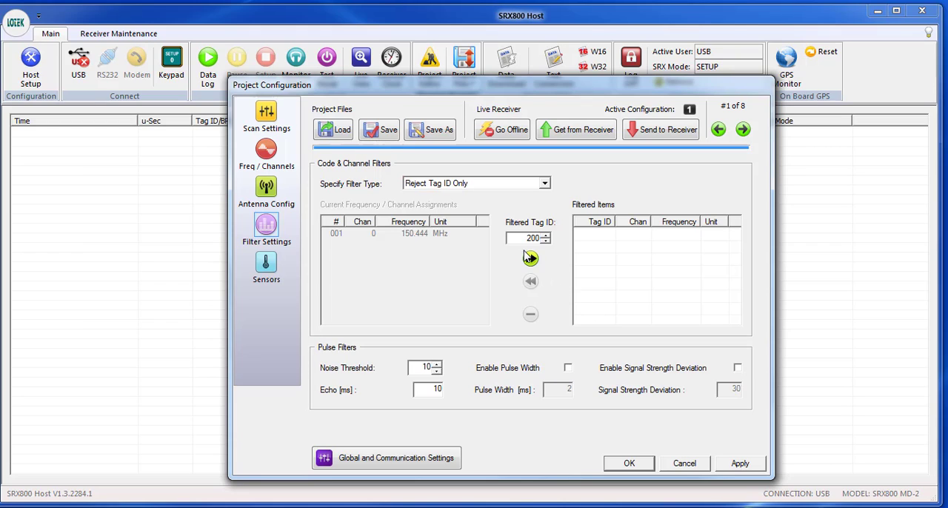
{"action": "left_click", "coordinate": [530, 260]}
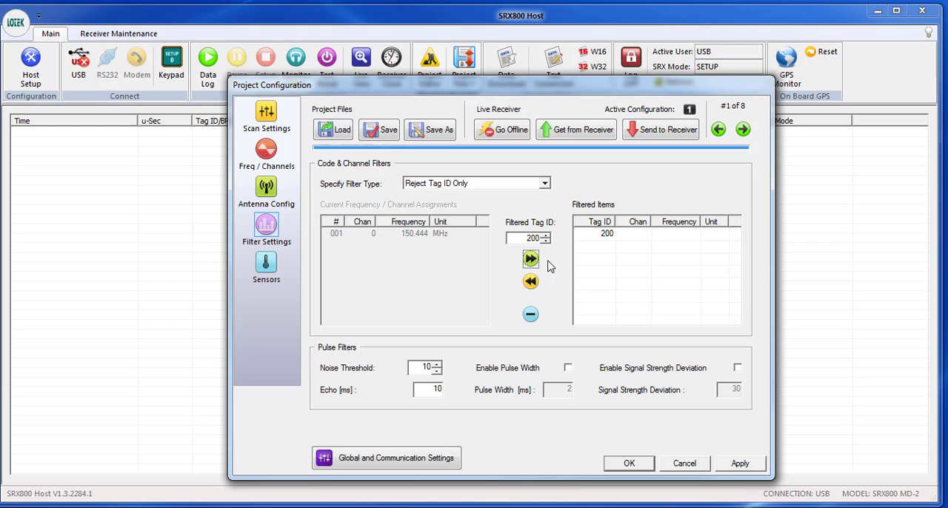
{"action": "left_click", "coordinate": [530, 316]}
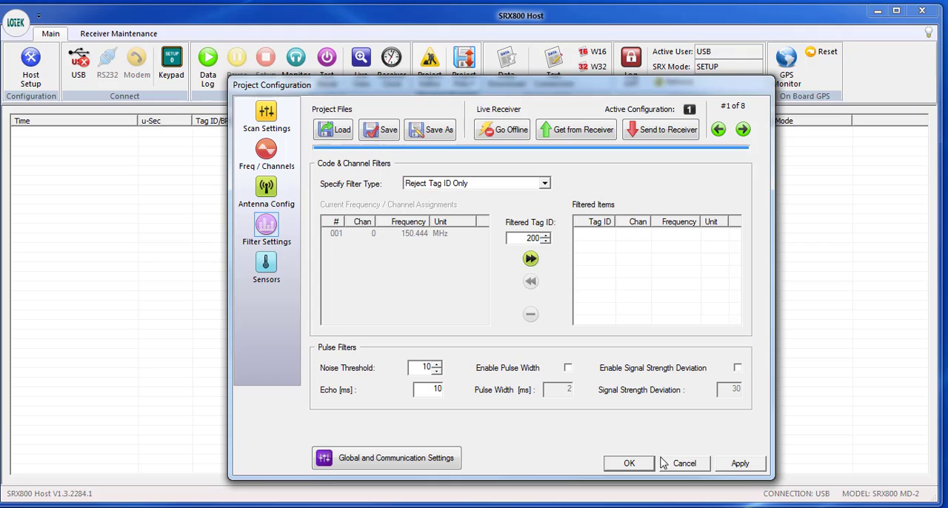
Step: Apply and send the emptied filter list to the receiver, closing the project editor without saving to a file
{"action": "left_click", "coordinate": [738, 466]}
{"action": "left_click", "coordinate": [643, 132]}
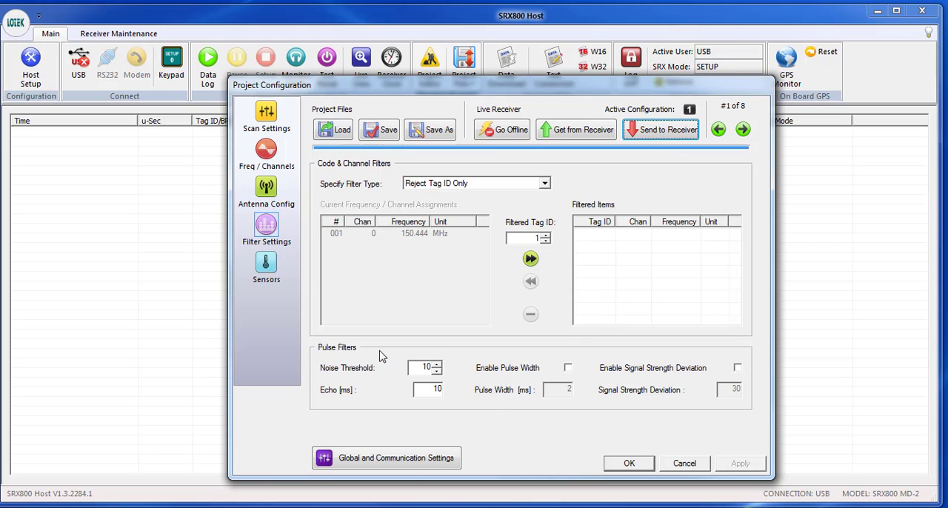
{"action": "left_click", "coordinate": [632, 467]}
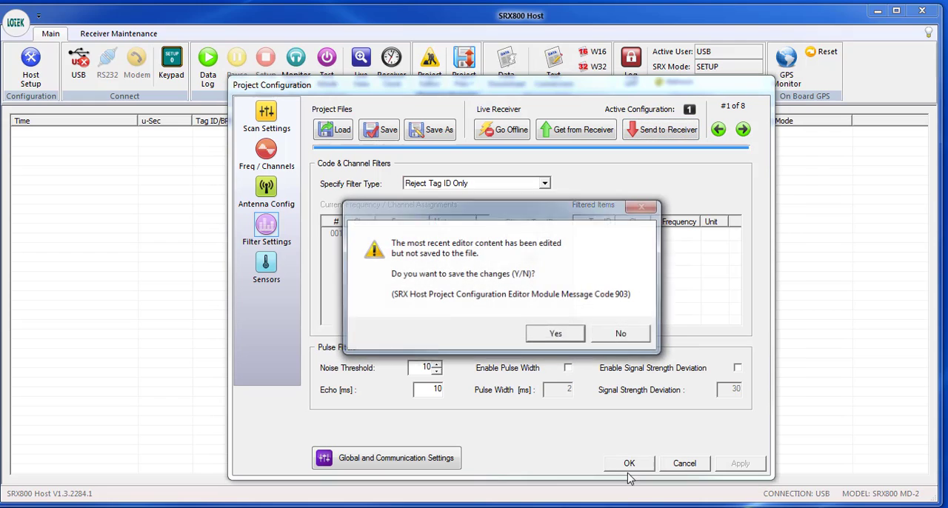
{"action": "left_click", "coordinate": [624, 335]}
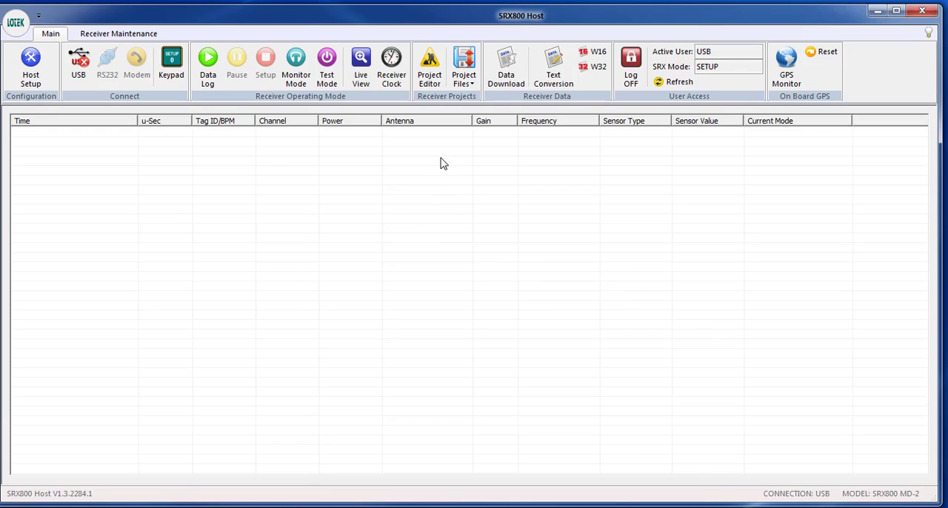
Step: Upload the stored project file Mark.srx to the receiver, overwriting its current configuration, and close the completed transfer
{"action": "left_click", "coordinate": [462, 83]}
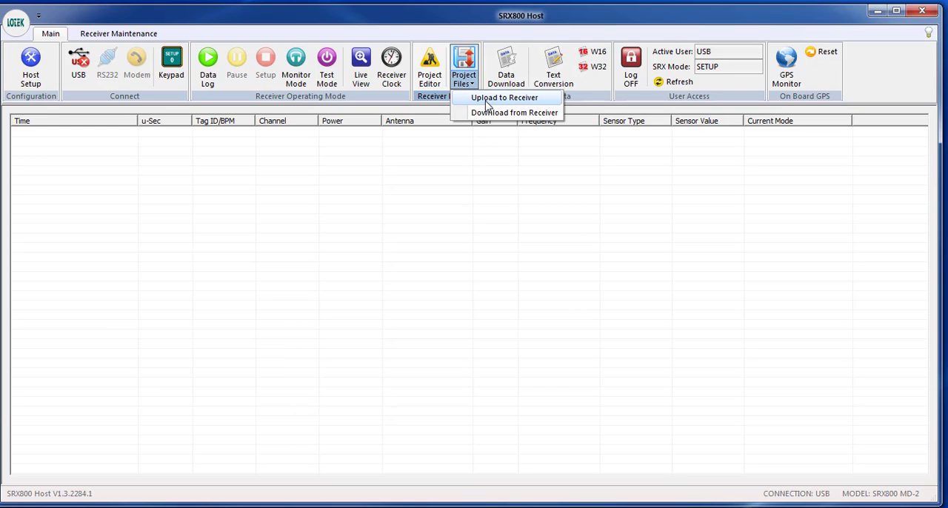
{"action": "left_click", "coordinate": [503, 98]}
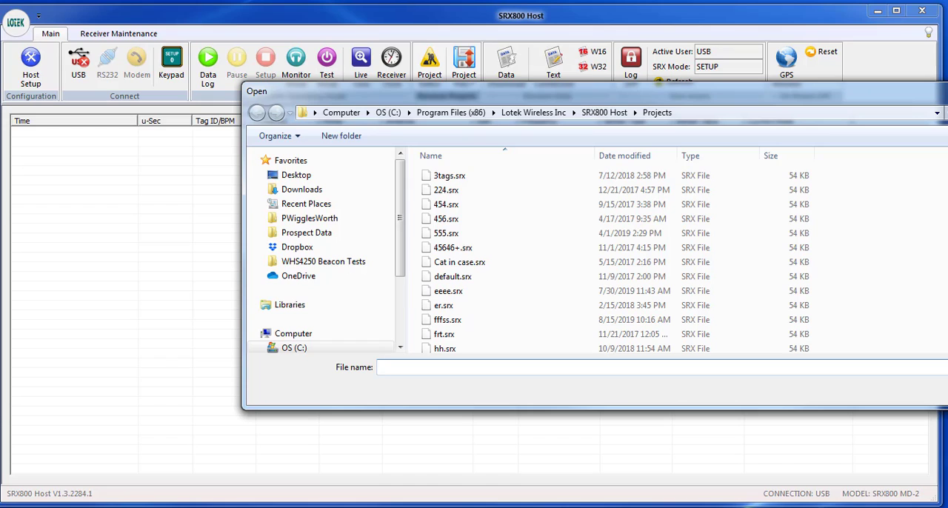
{"action": "scroll", "coordinate": [436, 290], "scroll_direction": "down", "scroll_amount": 3}
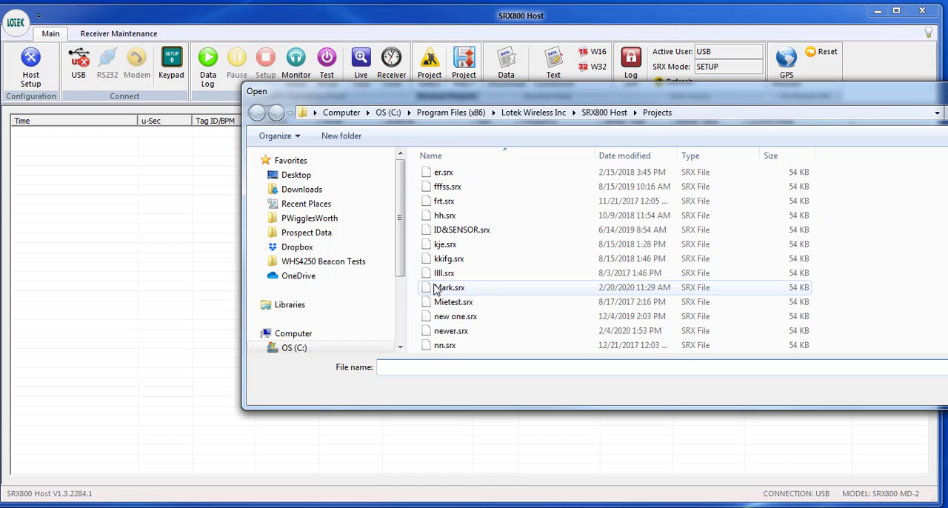
{"action": "left_click", "coordinate": [437, 289]}
{"action": "key", "text": "Return"}
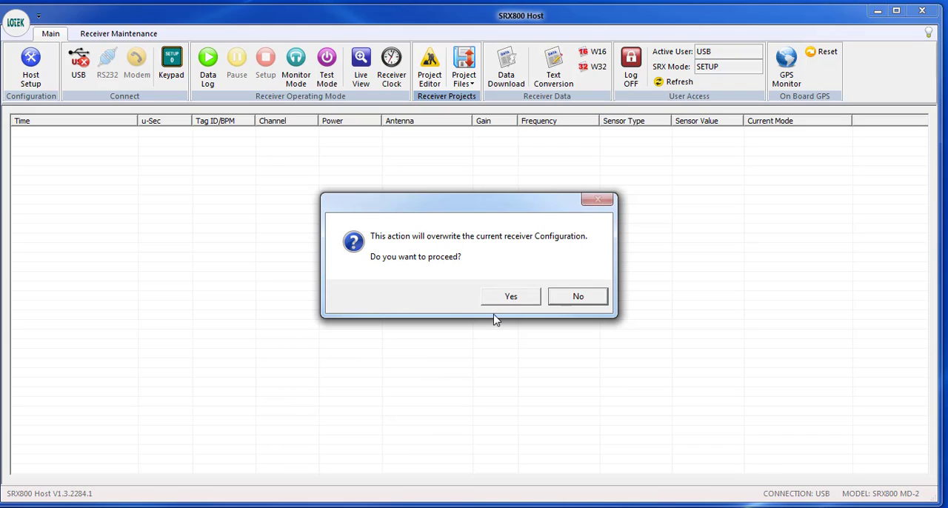
{"action": "left_click", "coordinate": [509, 297]}
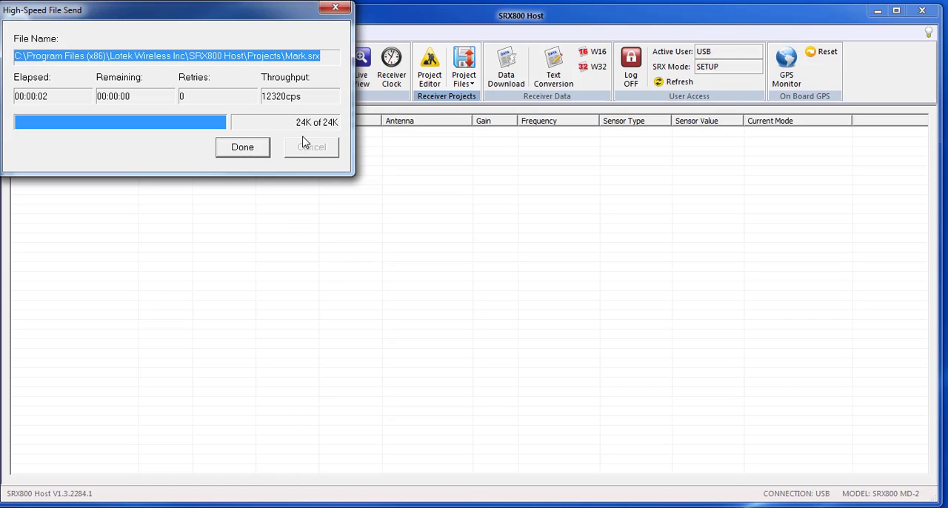
{"action": "left_click", "coordinate": [243, 147]}
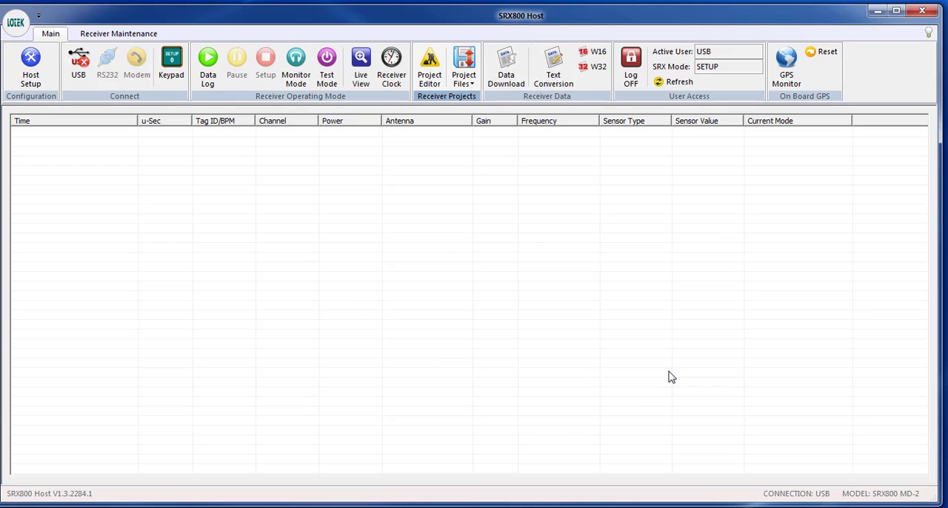
Step: Bring the project editor live with the receiver and review its antenna configuration and full list of filtered tag IDs
{"action": "left_click", "coordinate": [431, 67]}
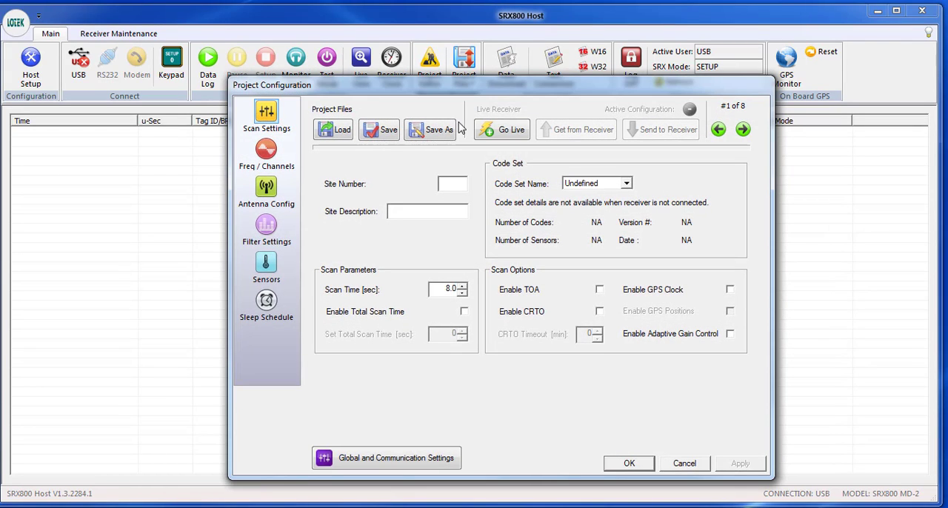
{"action": "left_click", "coordinate": [503, 130]}
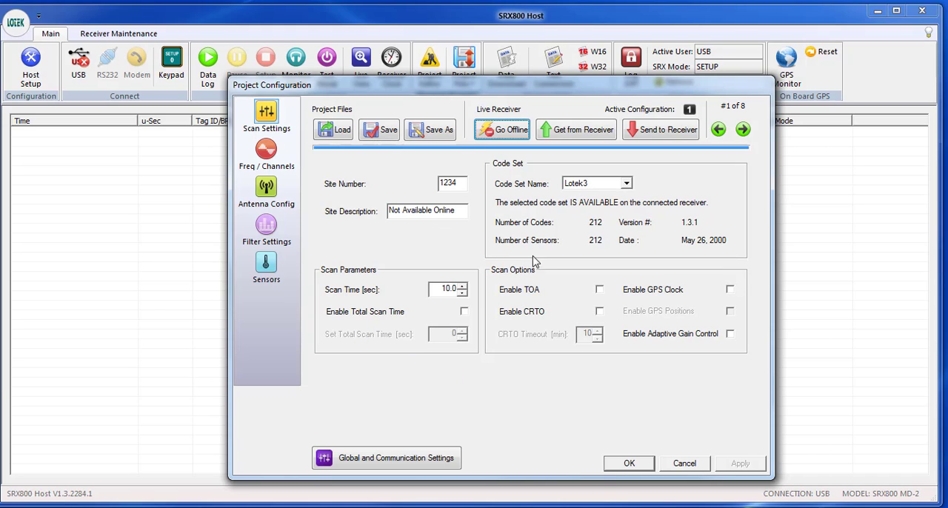
{"action": "left_click", "coordinate": [275, 149]}
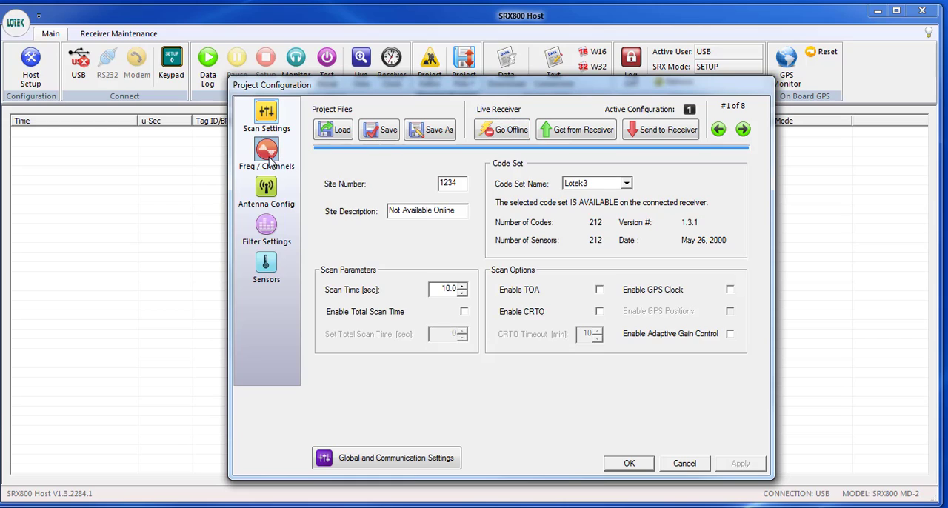
{"action": "left_click", "coordinate": [268, 191]}
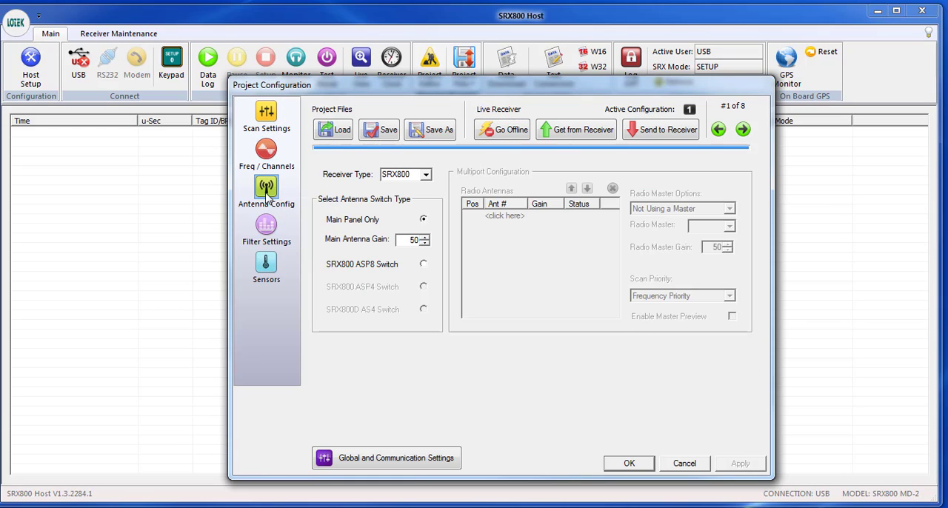
{"action": "left_click", "coordinate": [268, 229]}
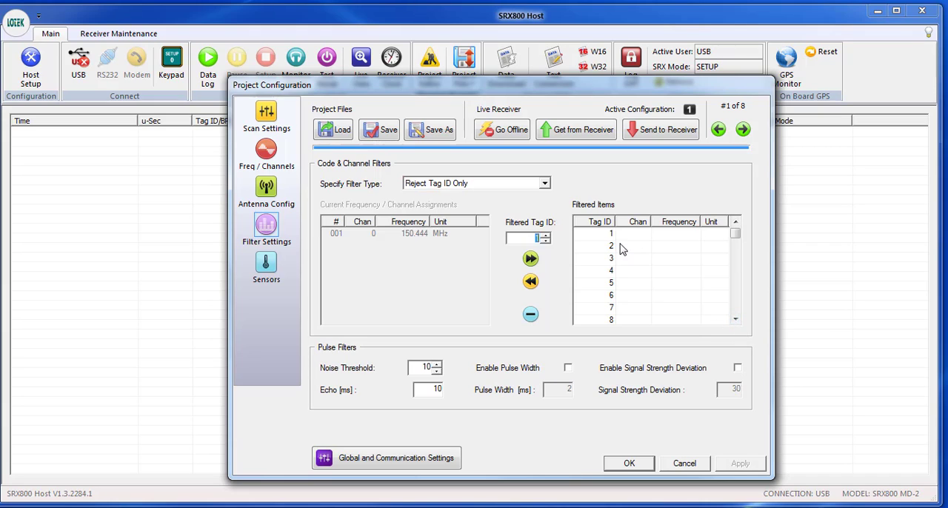
{"action": "left_click_drag", "start_coordinate": [735, 324], "coordinate": [736, 324]}
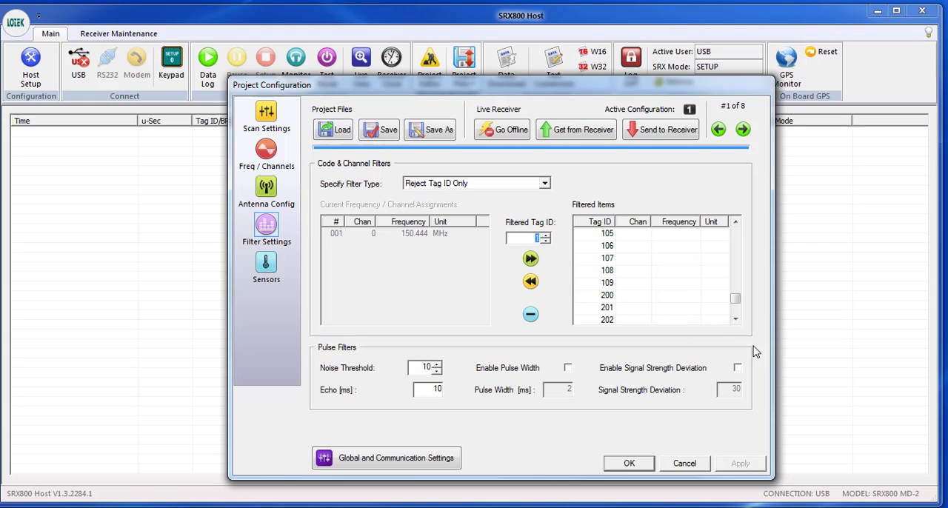
{"action": "left_click_drag", "start_coordinate": [736, 318], "coordinate": [735, 321]}
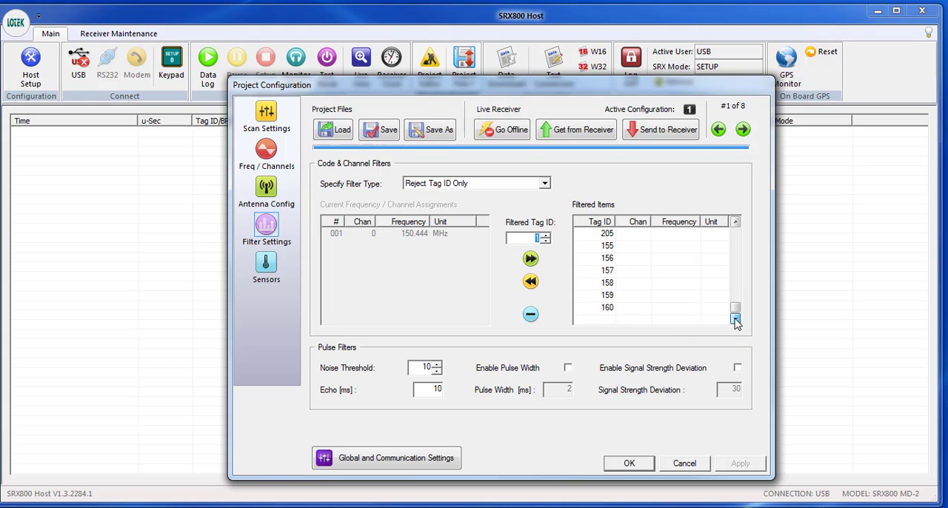